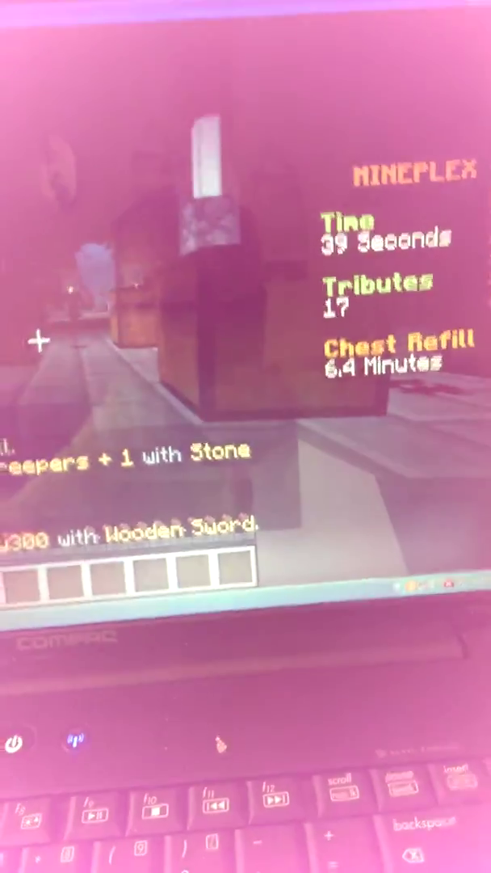
Open the inventory once the Survival Games round is underway with tributes dropping.
{"action": "key", "text": "e"}
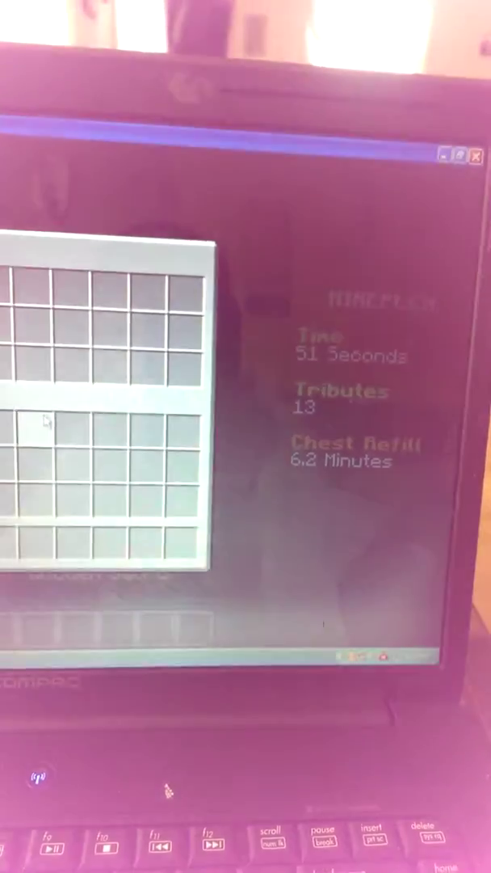
Loot the nearby chests, taking a feather and a second item into the hotbar.
{"action": "key", "text": "e"}
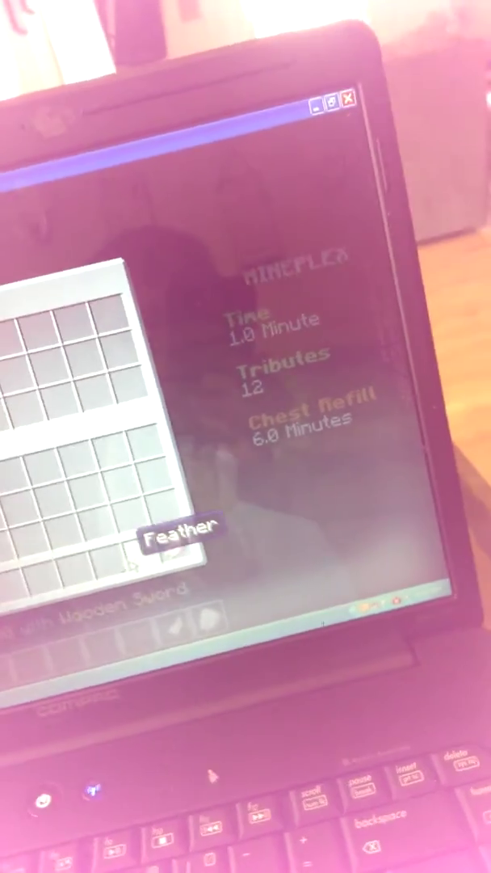
{"action": "key", "text": "e"}
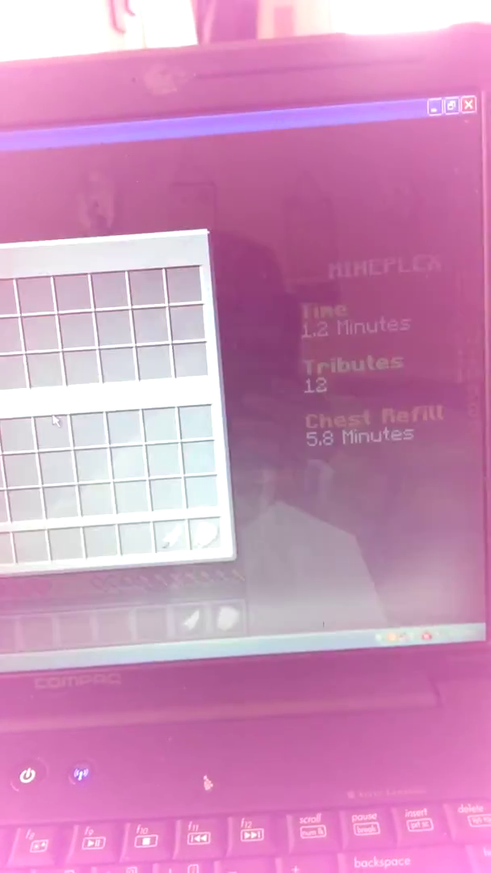
{"action": "key", "text": "e"}
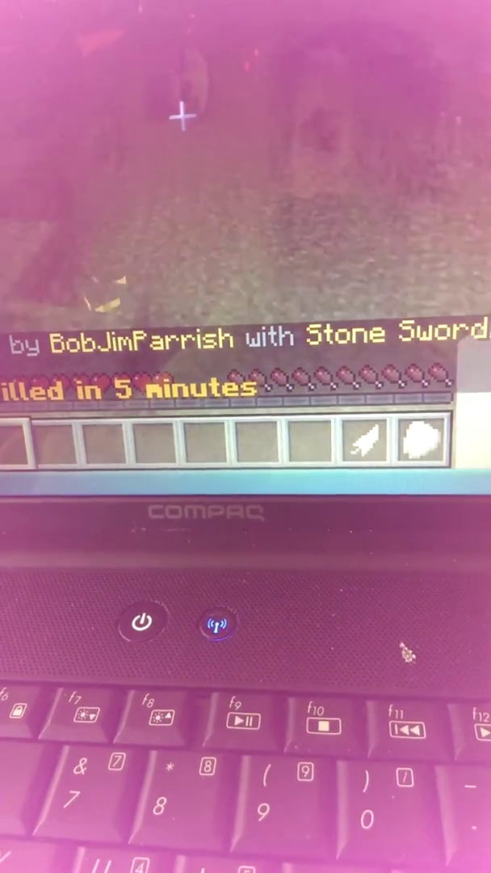
Check the inventory, hold hotbar slot 2, and walk past the poppies toward the trees.
{"action": "key", "text": "e"}
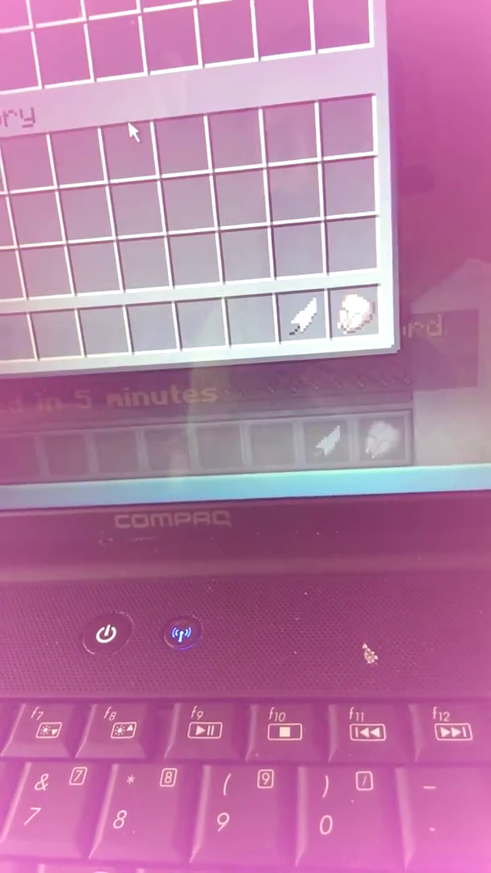
{"action": "key", "text": "e"}
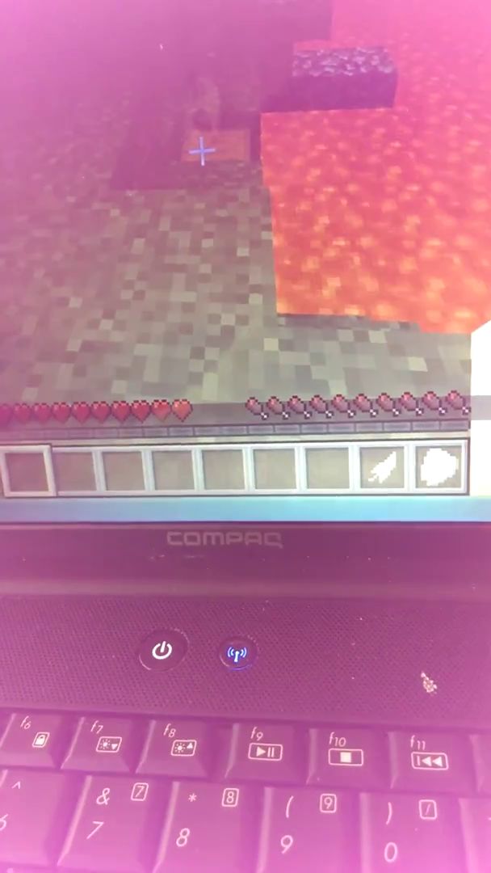
{"action": "key", "text": "2"}
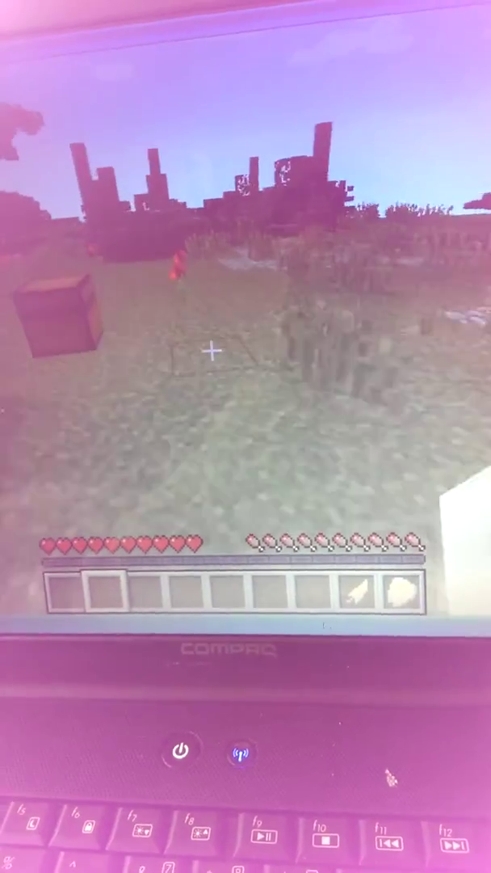
{"action": "key", "text": "w"}
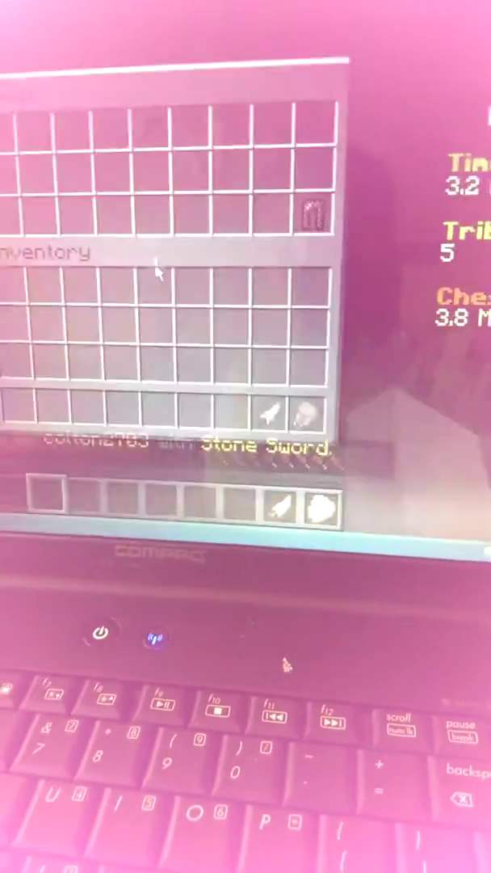
Put the axe and cooked chicken in the hotbar and keep the Chain Leggings.
{"action": "left_click", "coordinate": [122, 133]}
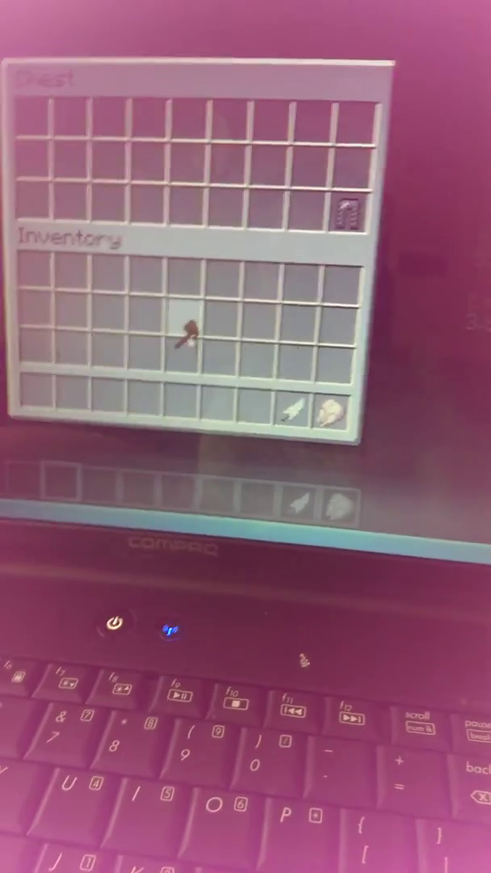
{"action": "left_click", "coordinate": [184, 391]}
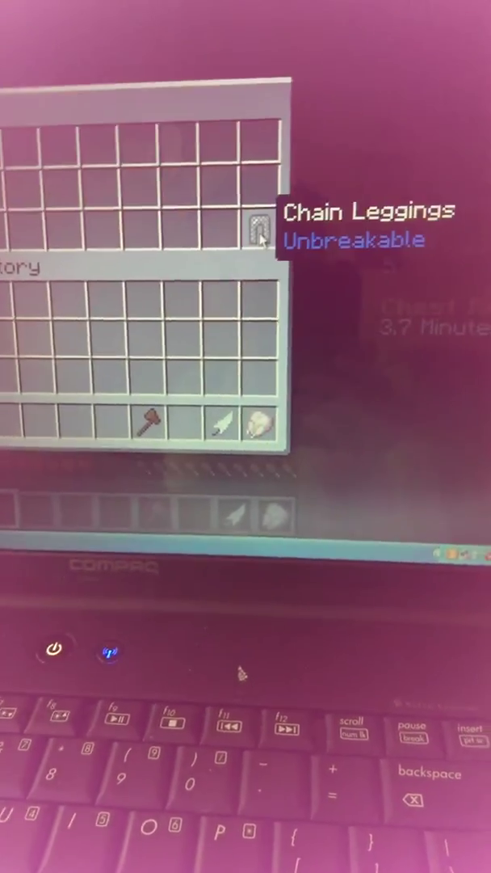
{"action": "left_click", "coordinate": [260, 233]}
{"action": "left_click", "coordinate": [109, 412]}
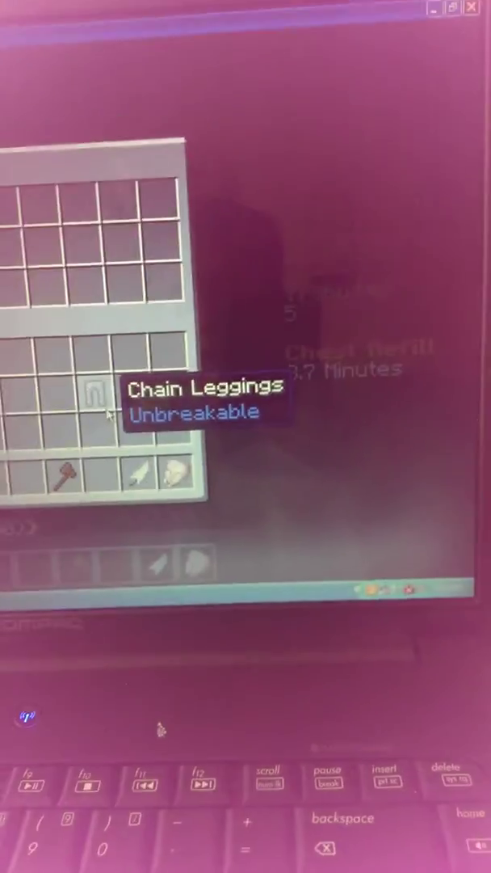
{"action": "key", "text": "e"}
{"action": "key", "text": "e"}
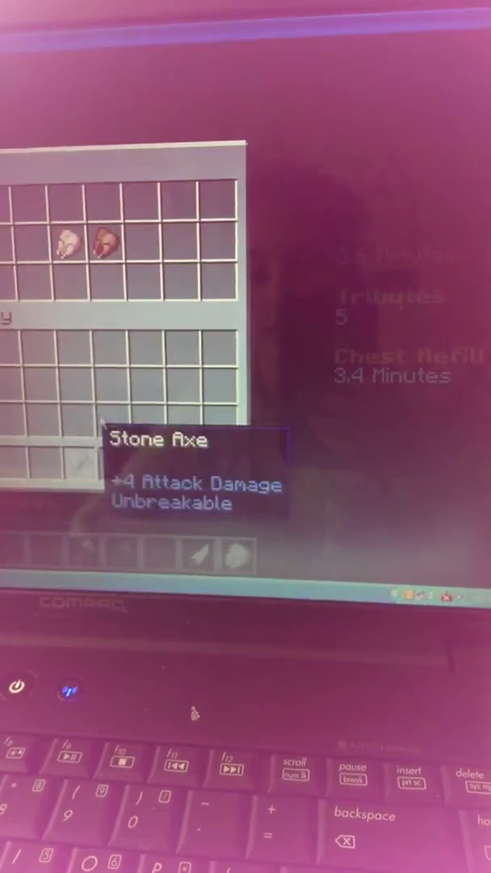
{"action": "left_click", "coordinate": [154, 468]}
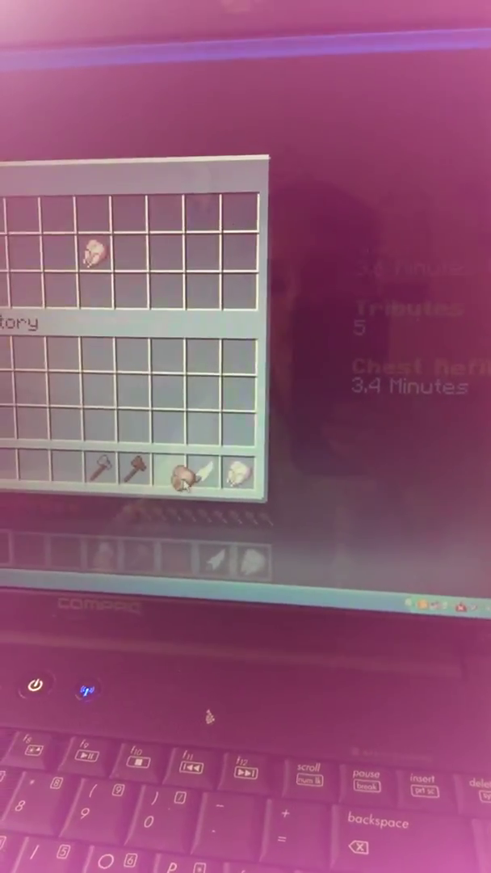
{"action": "key", "text": "e"}
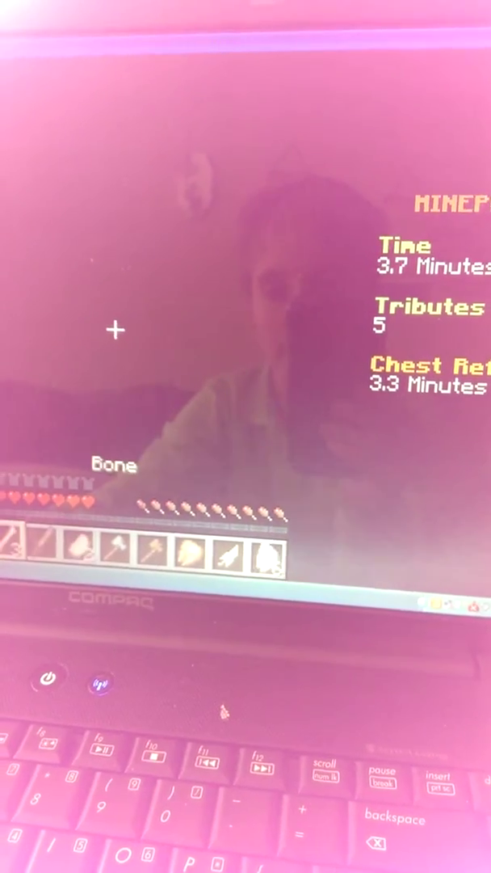
Move an axe from the inventory into the first hotbar slot.
{"action": "key", "text": "e"}
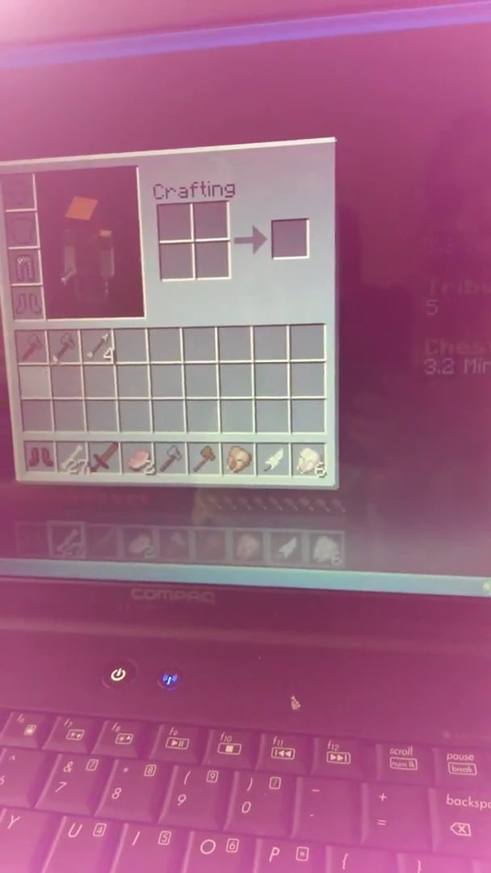
{"action": "left_click", "coordinate": [60, 311]}
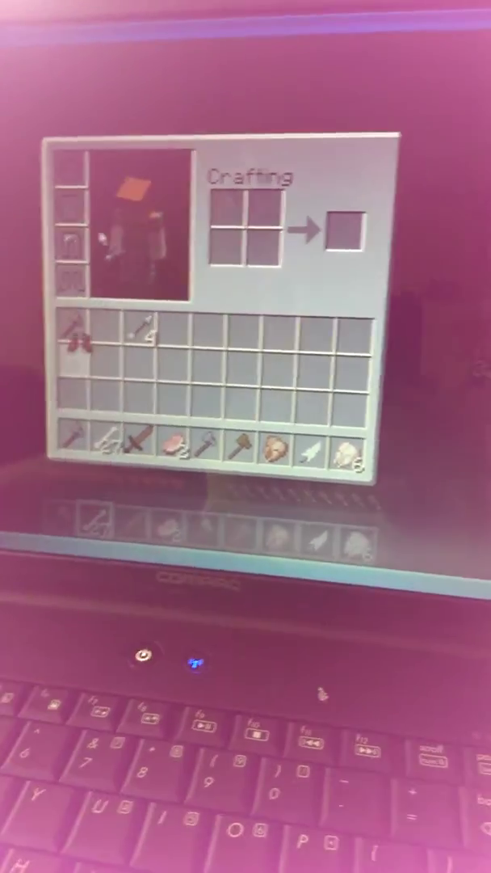
{"action": "left_click", "coordinate": [60, 441]}
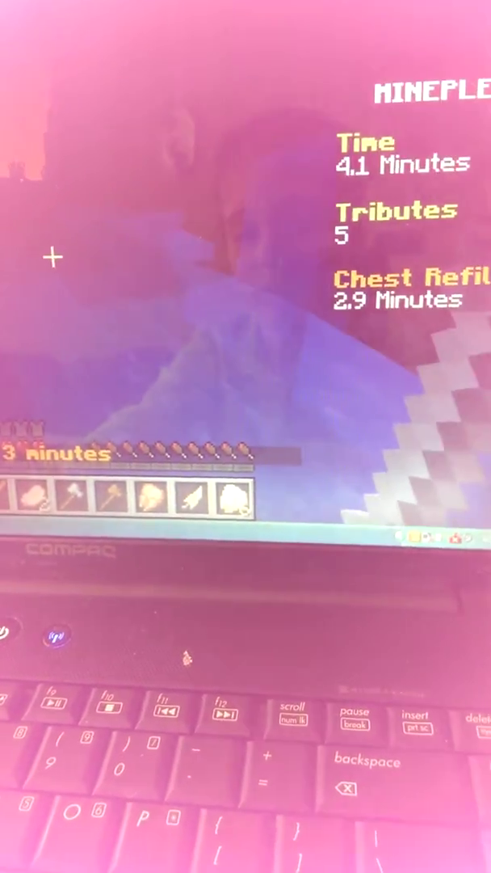
Switch between the wooden axe, bone, wooden sword and stone axe while fighting on.
{"action": "key", "text": "6"}
{"action": "key", "text": "9"}
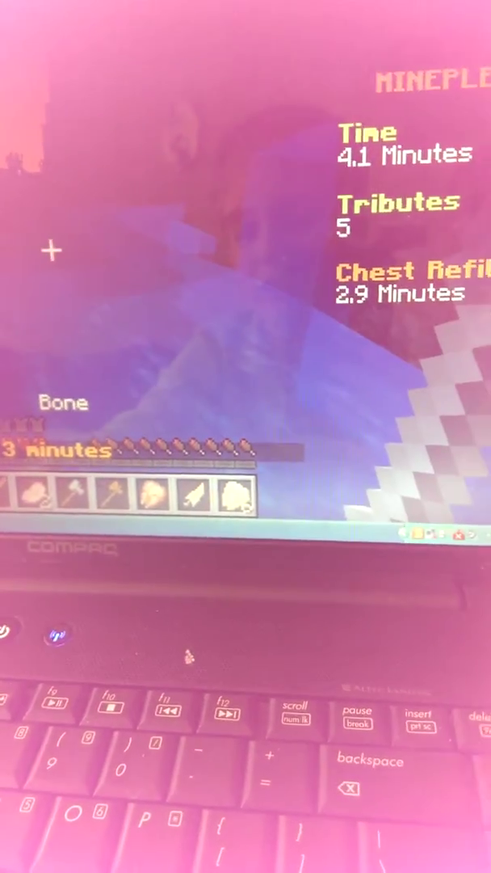
{"action": "key", "text": "1"}
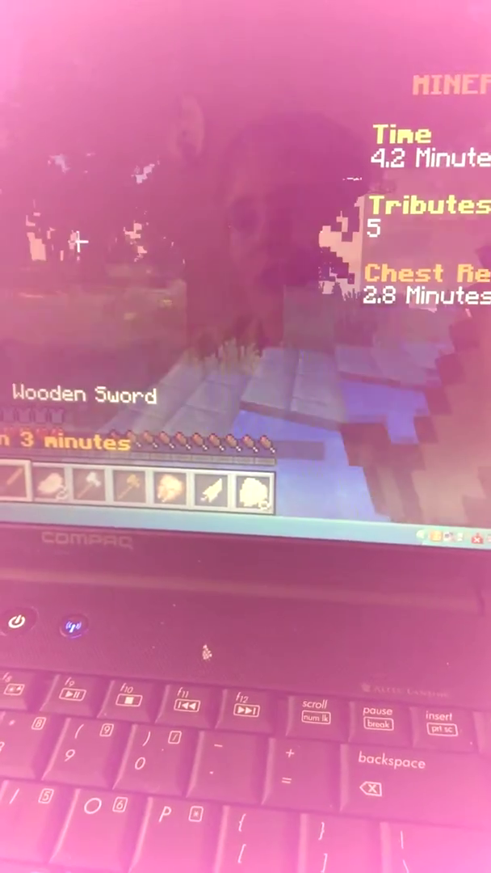
{"action": "key", "text": "e"}
{"action": "key", "text": "e"}
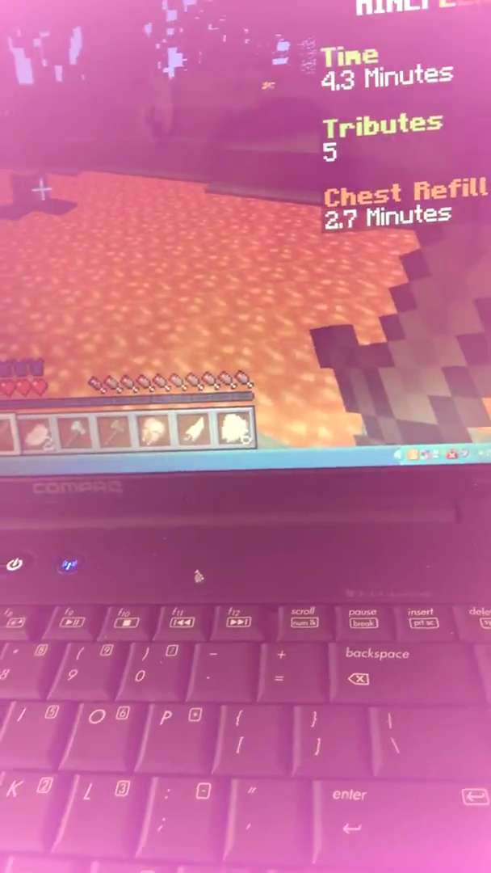
{"action": "key", "text": "5"}
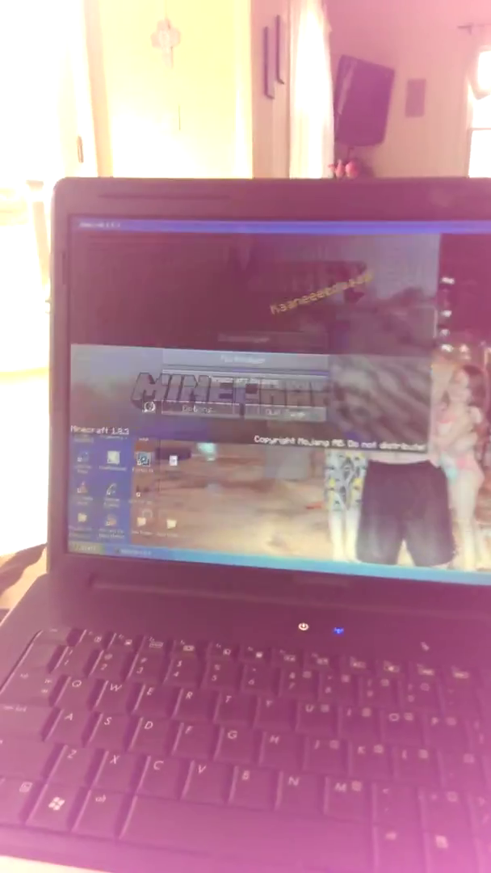
Open the Multiplayer server list from the title screen.
{"action": "left_click", "coordinate": [404, 419]}
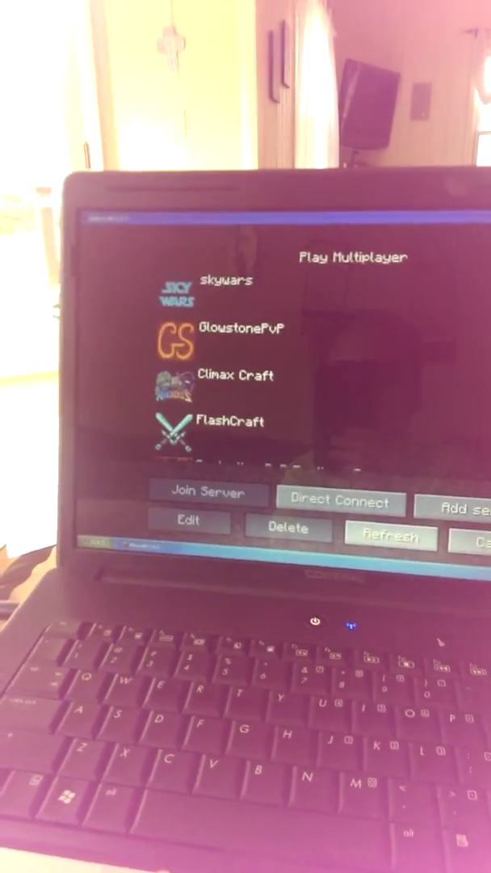
{"action": "scroll", "coordinate": [282, 372], "scroll_direction": "down", "scroll_amount": 5}
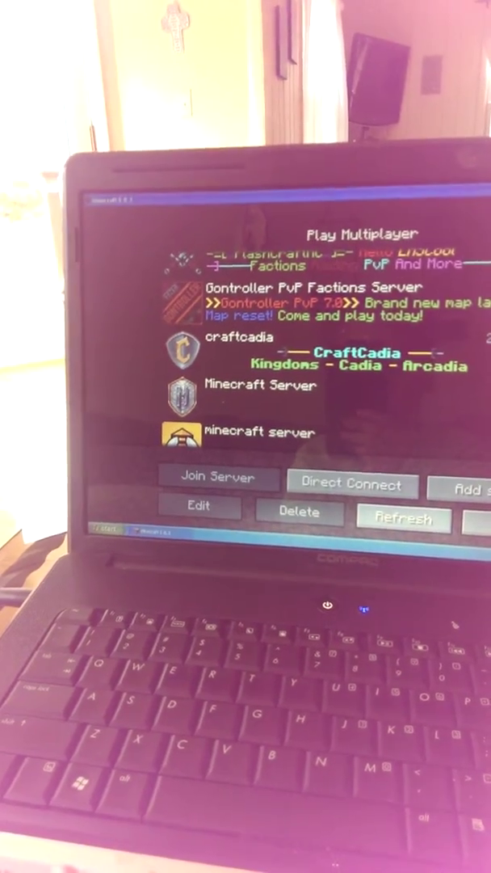
{"action": "scroll", "coordinate": [339, 339], "scroll_direction": "up", "scroll_amount": 1}
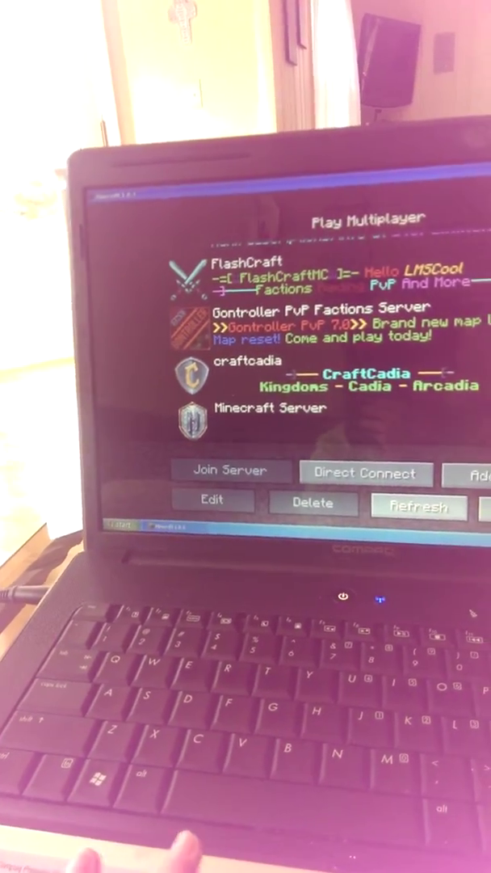
{"action": "scroll", "coordinate": [340, 340], "scroll_direction": "down", "scroll_amount": 1}
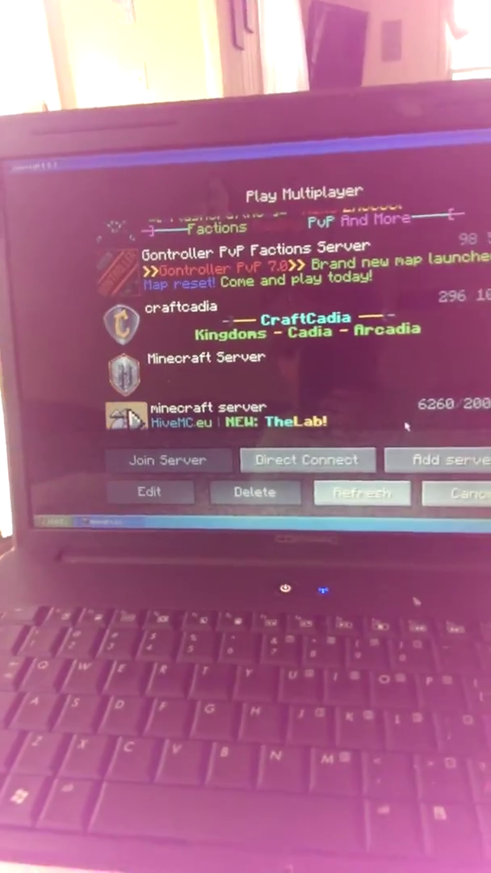
{"action": "scroll", "coordinate": [308, 323], "scroll_direction": "down", "scroll_amount": 3}
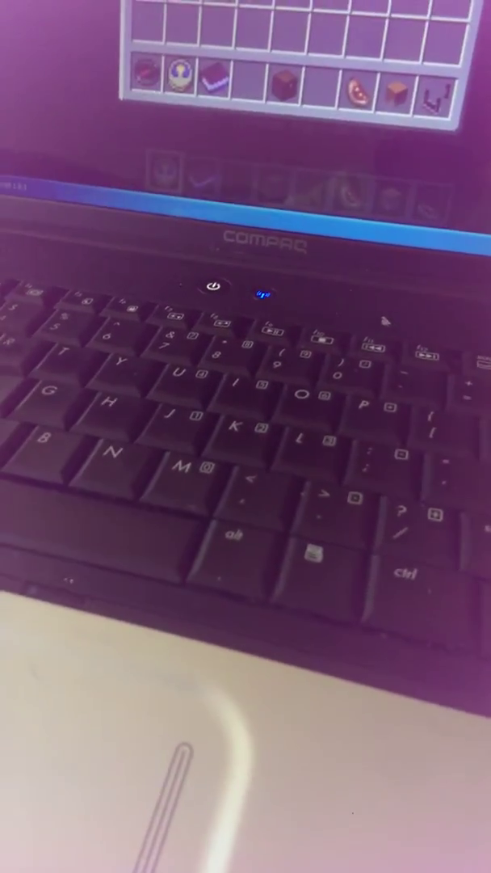
Check the inventory and select empty hotbar slot 4 while heading for the Survival Games portal.
{"action": "key", "text": "e"}
{"action": "key", "text": "e"}
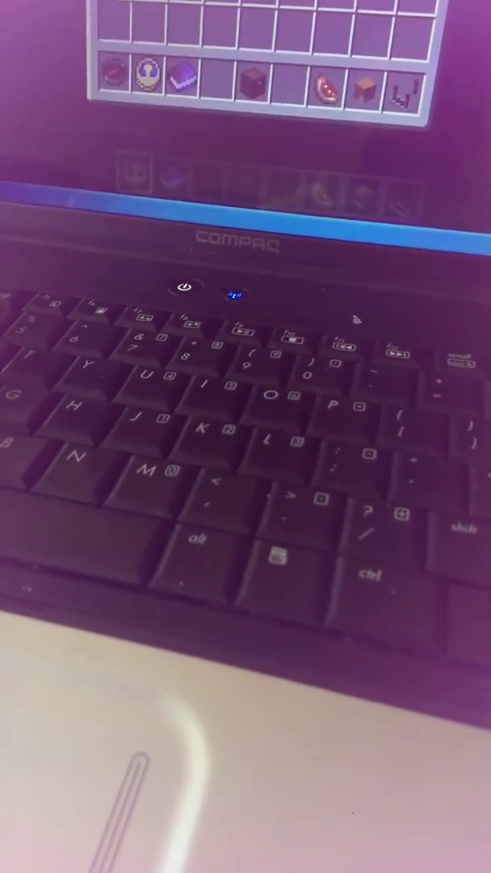
{"action": "key", "text": "e"}
{"action": "key", "text": "4"}
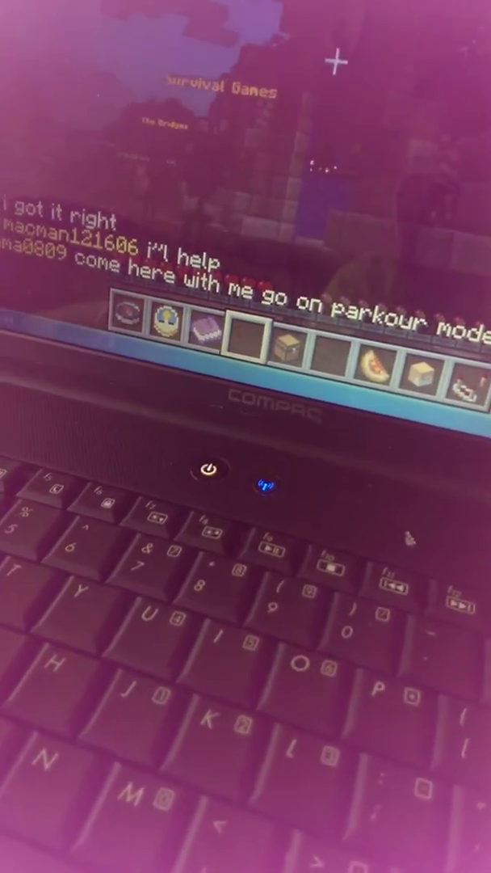
{"action": "key", "text": "e"}
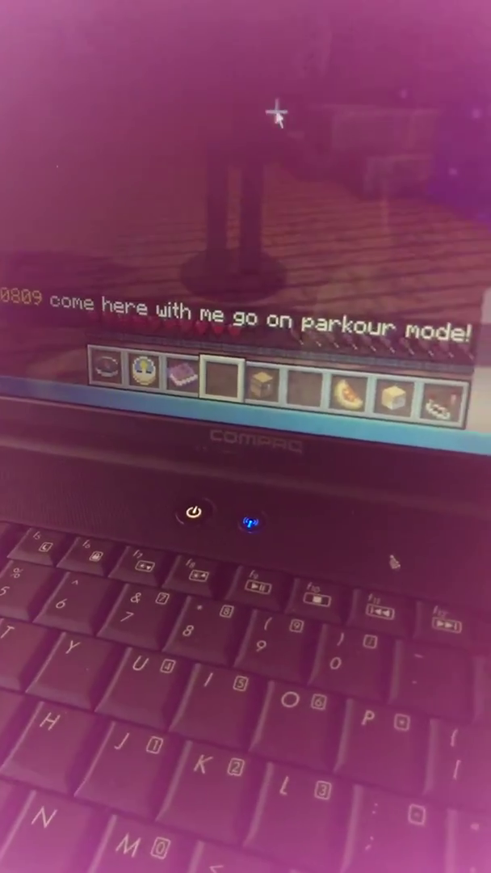
{"action": "key", "text": "e"}
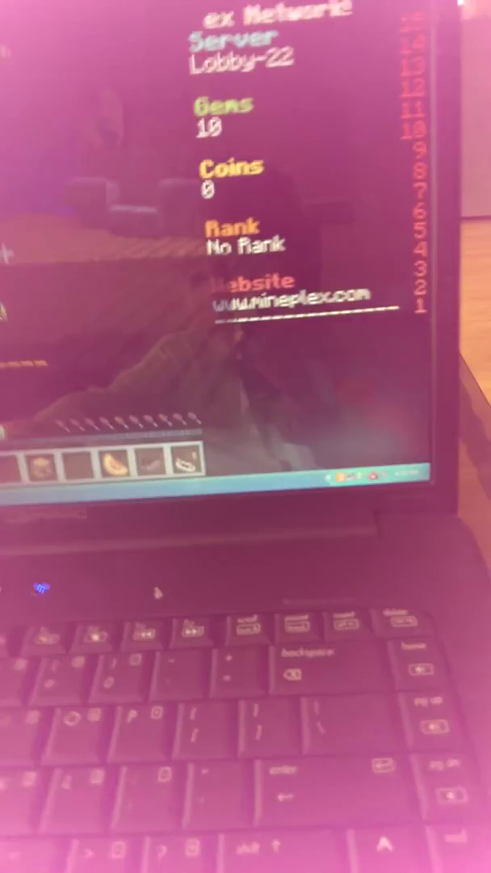
{"action": "scroll", "coordinate": [202, 242], "scroll_direction": "up", "scroll_amount": 3}
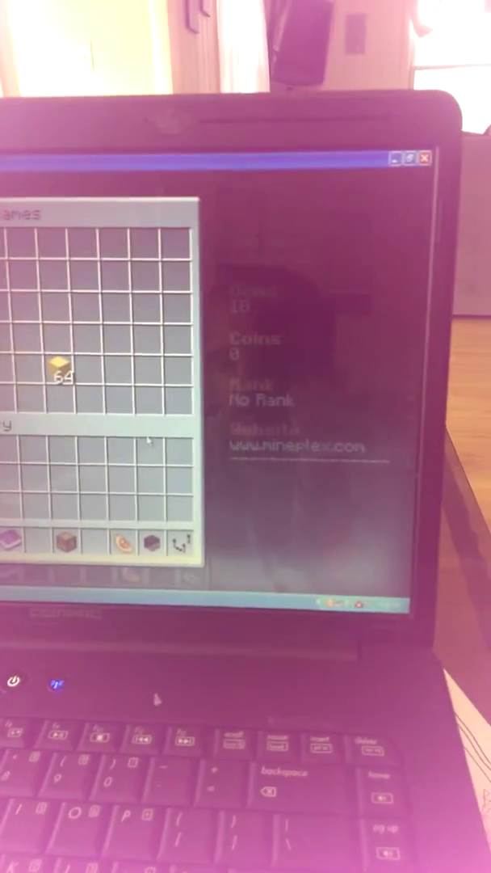
Dismiss the Survival Games chest menu to return to the Lobby-22 world.
{"action": "key", "text": "Escape"}
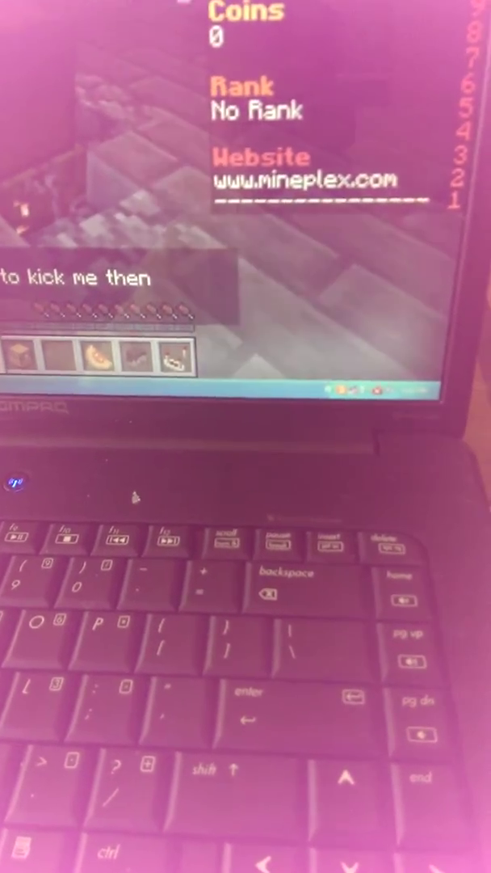
Check the inventory, then open the Survival Games selector to pick a match.
{"action": "key", "text": "e"}
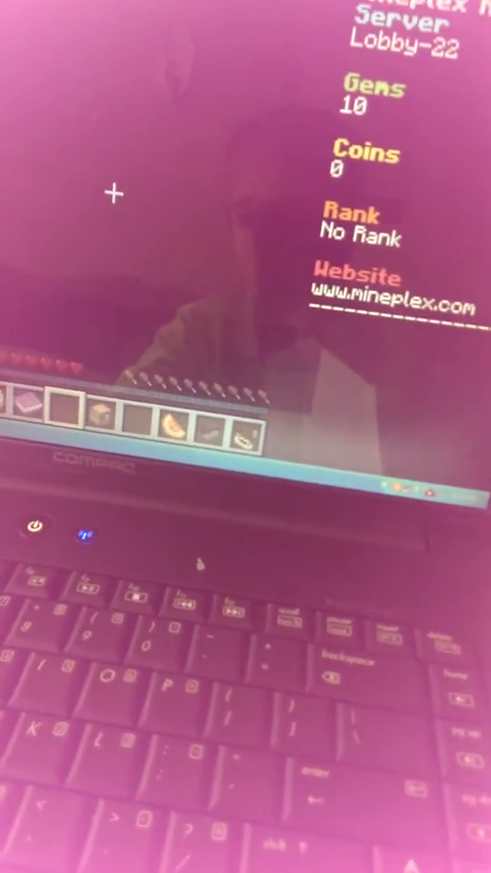
{"action": "key", "text": "e"}
{"action": "key", "text": "e"}
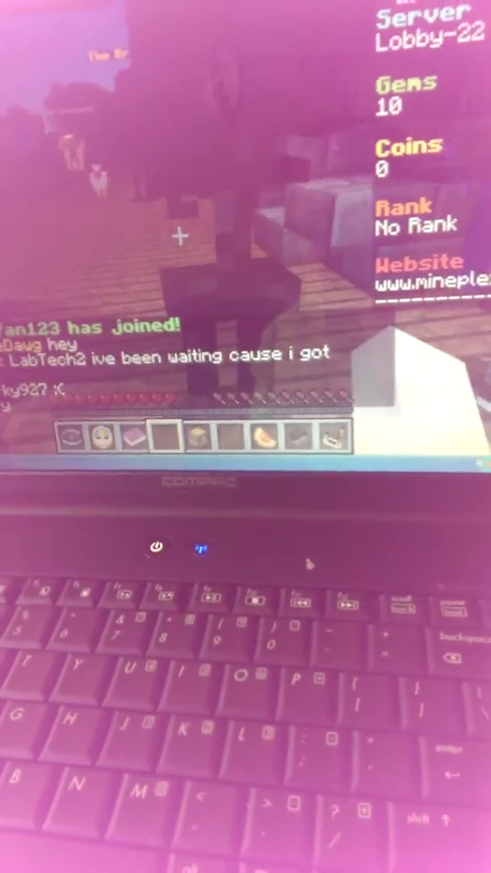
{"action": "right_click", "coordinate": [179, 235]}
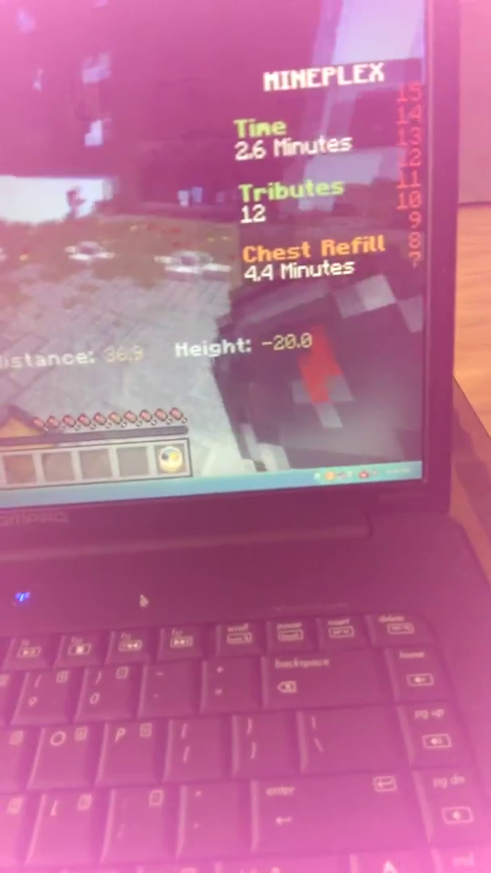
Check the inventory, then bring up the Click to Spectate list of tributes.
{"action": "key", "text": "e"}
{"action": "key", "text": "e"}
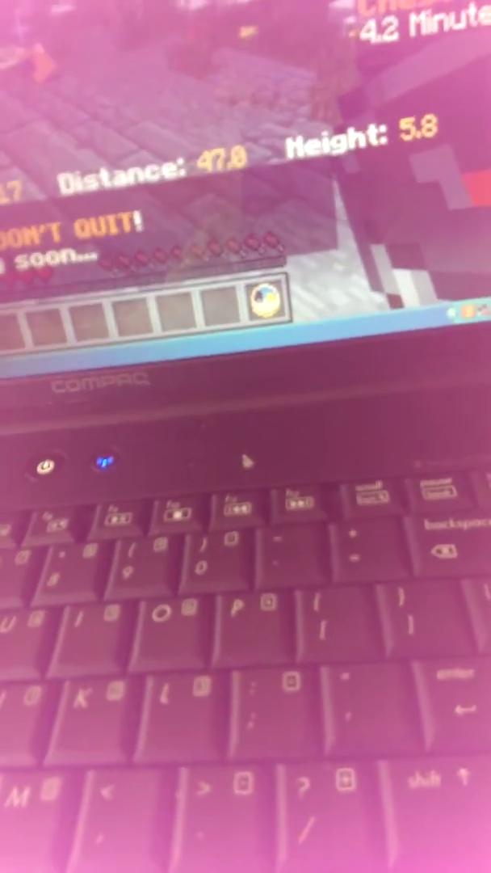
{"action": "key", "text": "e"}
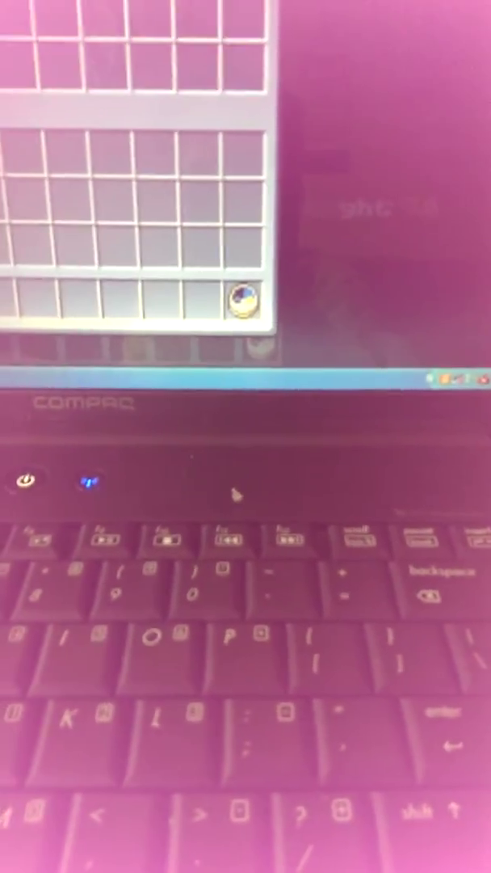
Close the spectate list and return to the match screen.
{"action": "key", "text": "Escape"}
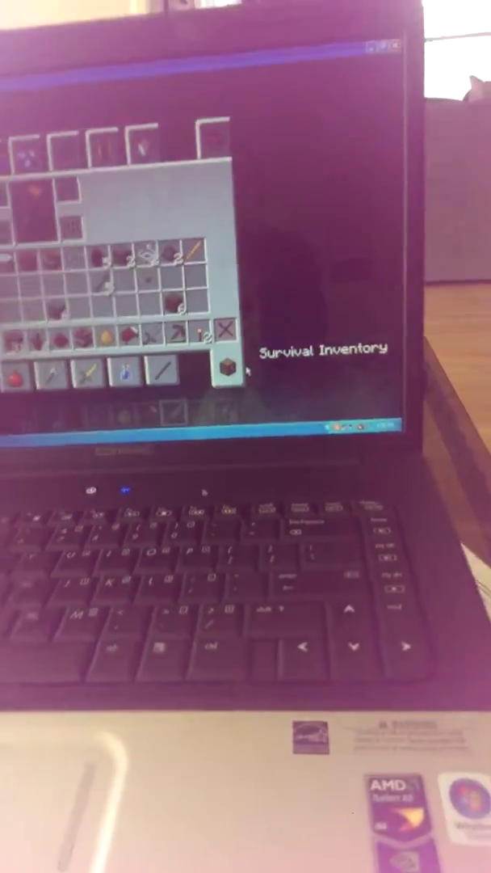
View the survival inventory and armour, then hold the 31 Dirt blocks from slot 1.
{"action": "left_click", "coordinate": [226, 283]}
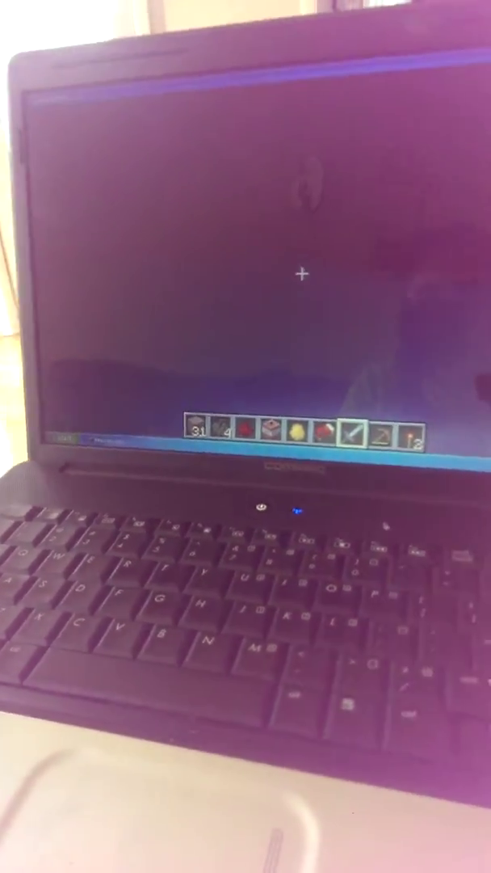
{"action": "key", "text": "1"}
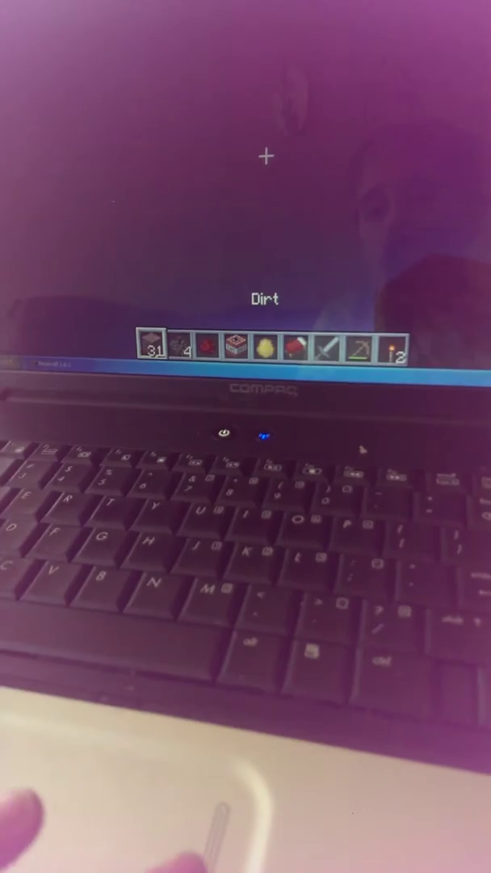